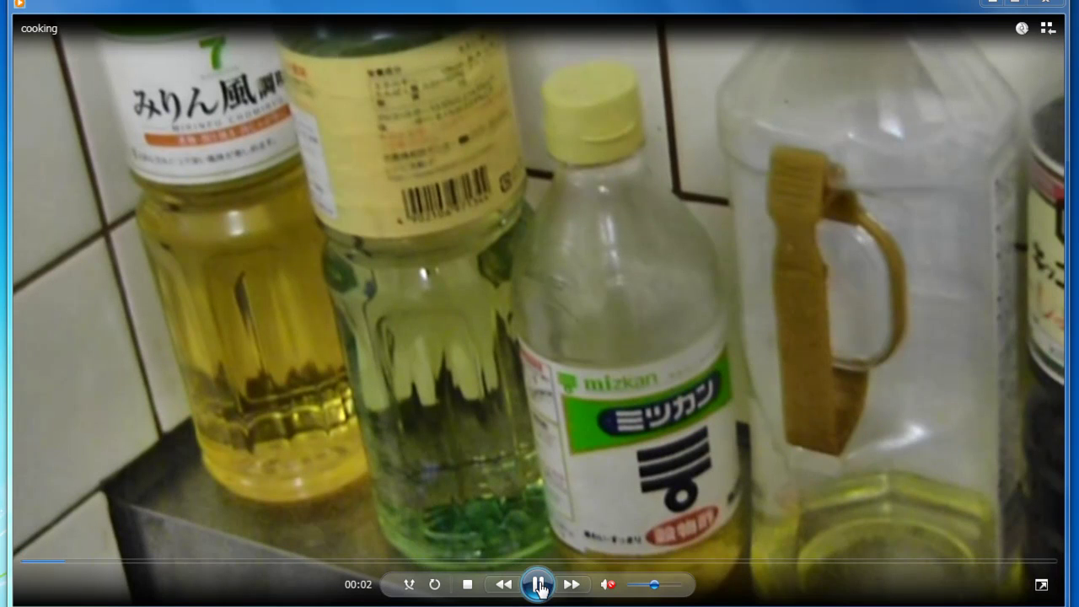
# Preview the cooking video in Windows Media Player, pausing at 00:15, 00:38 and 01:02, then close it.
pyautogui.click(338, 529)
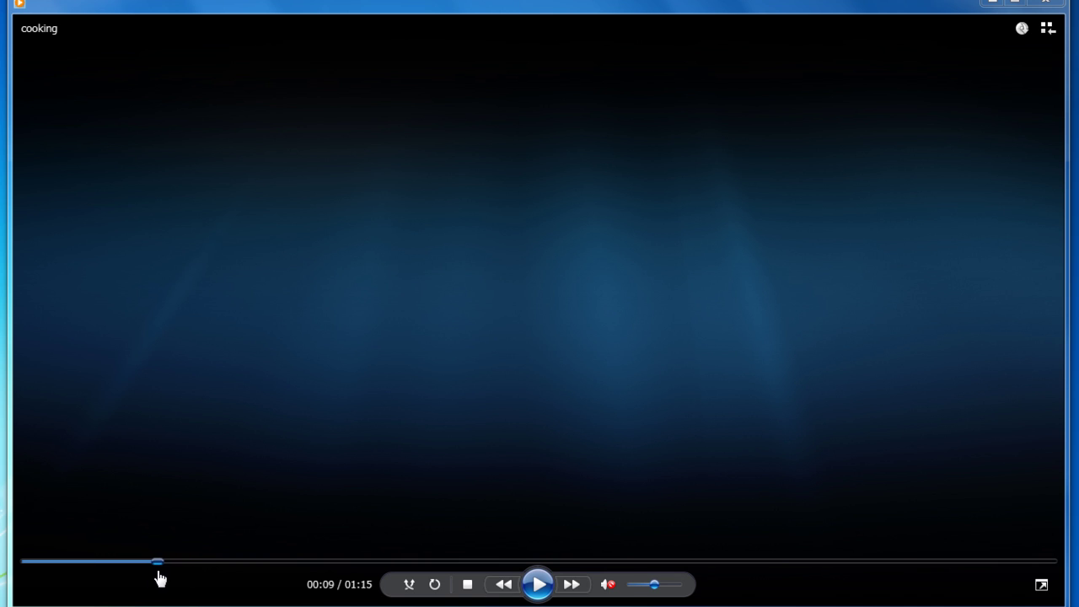
pyautogui.click(540, 585)
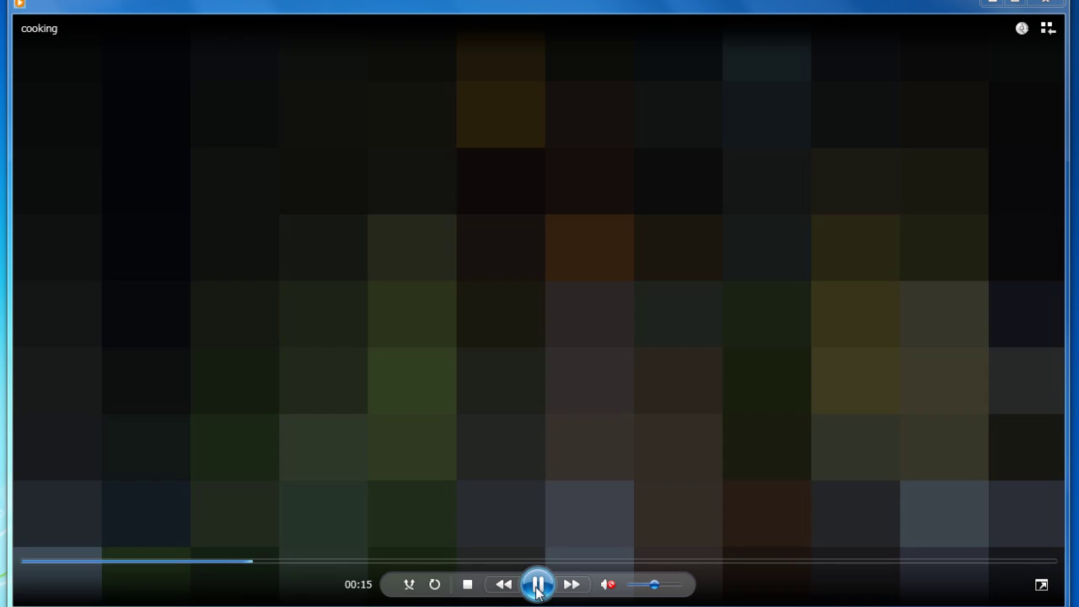
pyautogui.click(538, 585)
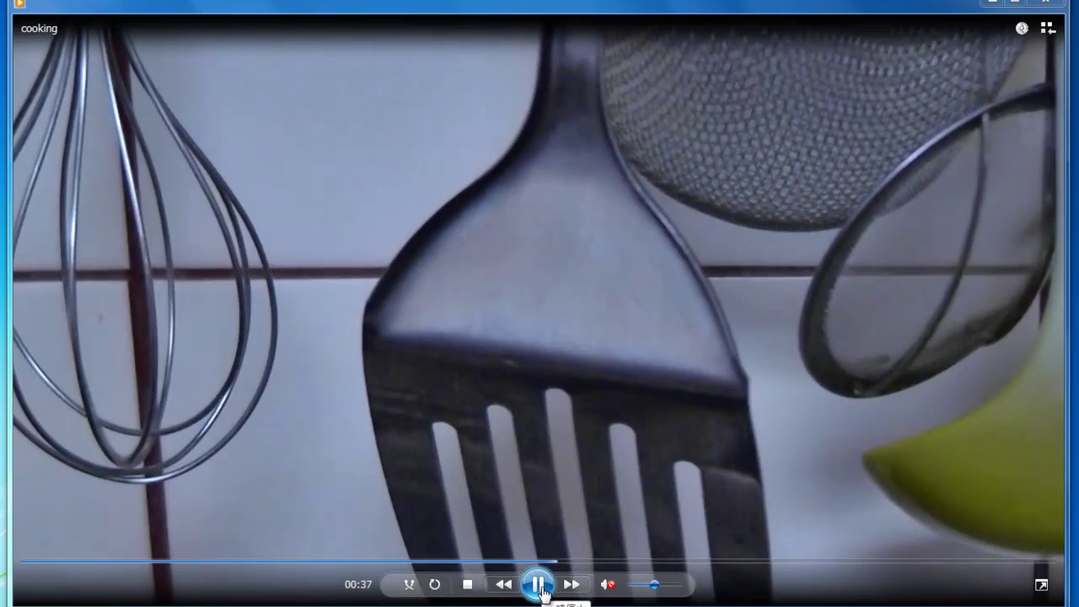
pyautogui.click(540, 588)
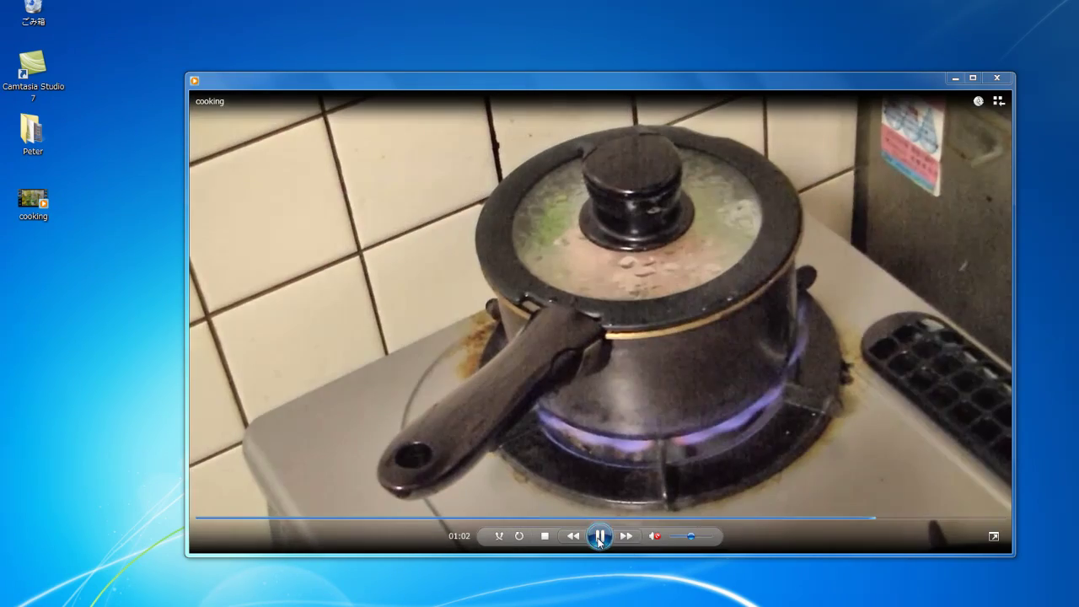
pyautogui.click(599, 536)
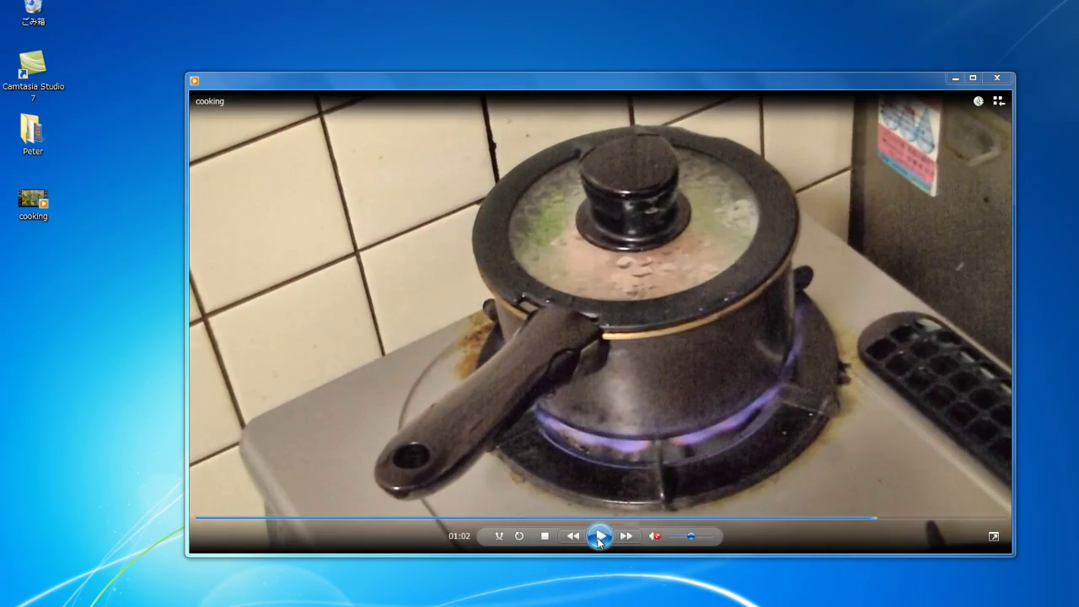
pyautogui.click(997, 78)
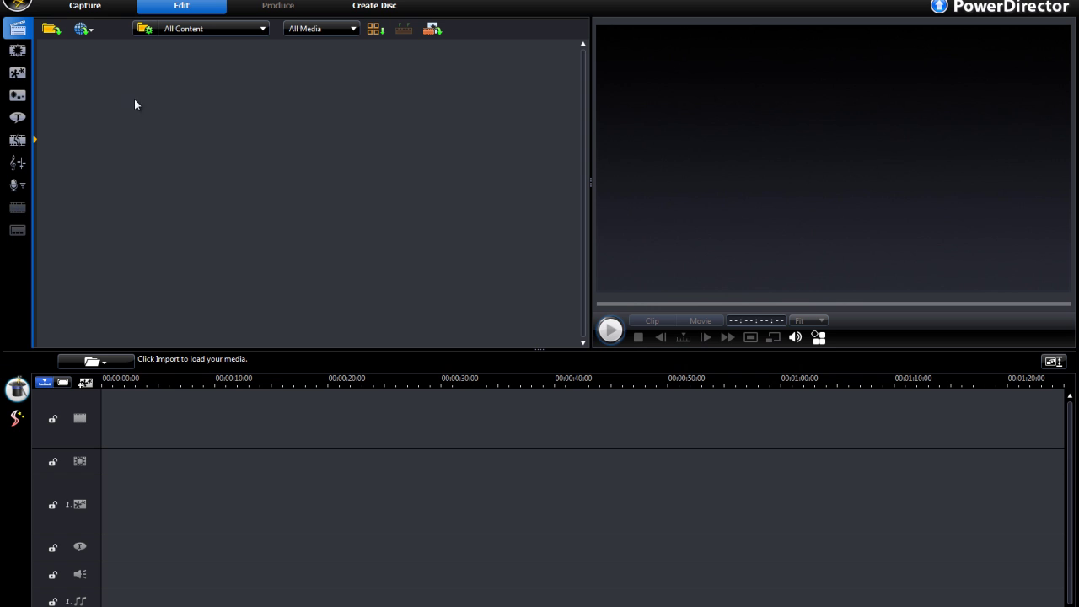
# Import cooking01 through cooking04 into the PowerDirector media library.
pyautogui.click(51, 28)
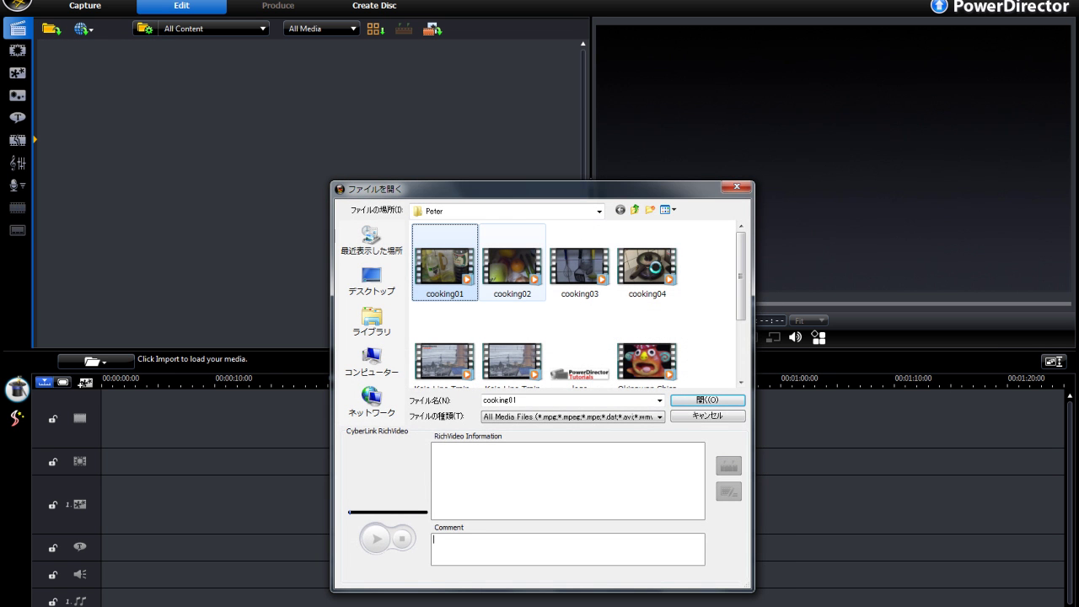
pyautogui.keyDown('shift'); pyautogui.click(663, 265); pyautogui.keyUp('shift')
pyautogui.click(705, 401)
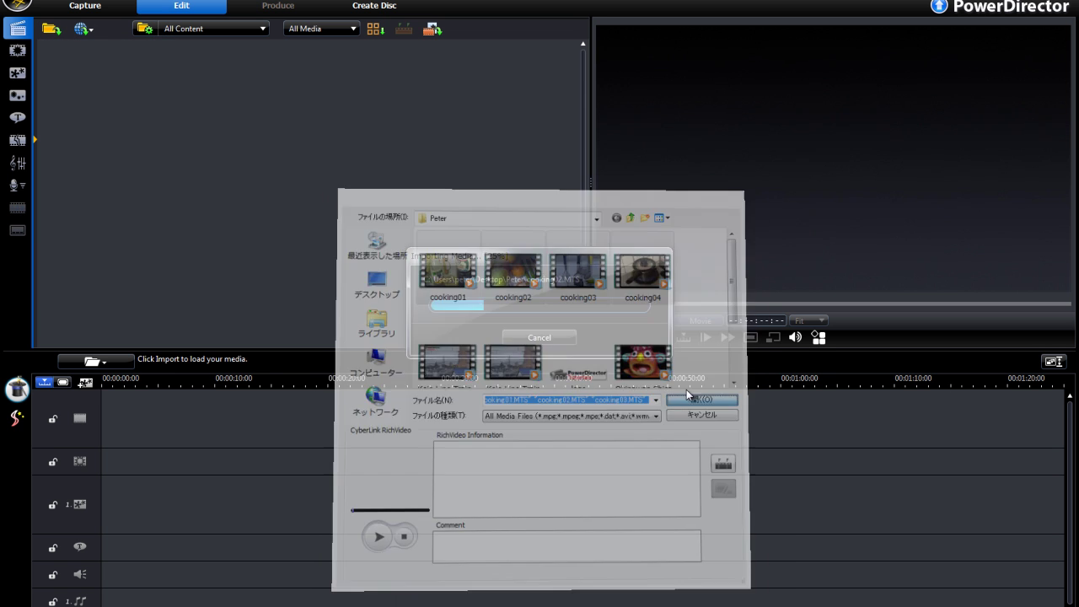
# Place the four cooking clips in order on the video track and fit the timeline to them.
pyautogui.moveTo(330, 112); pyautogui.dragTo(62, 70)
pyautogui.moveTo(158, 517); pyautogui.dragTo(164, 515)
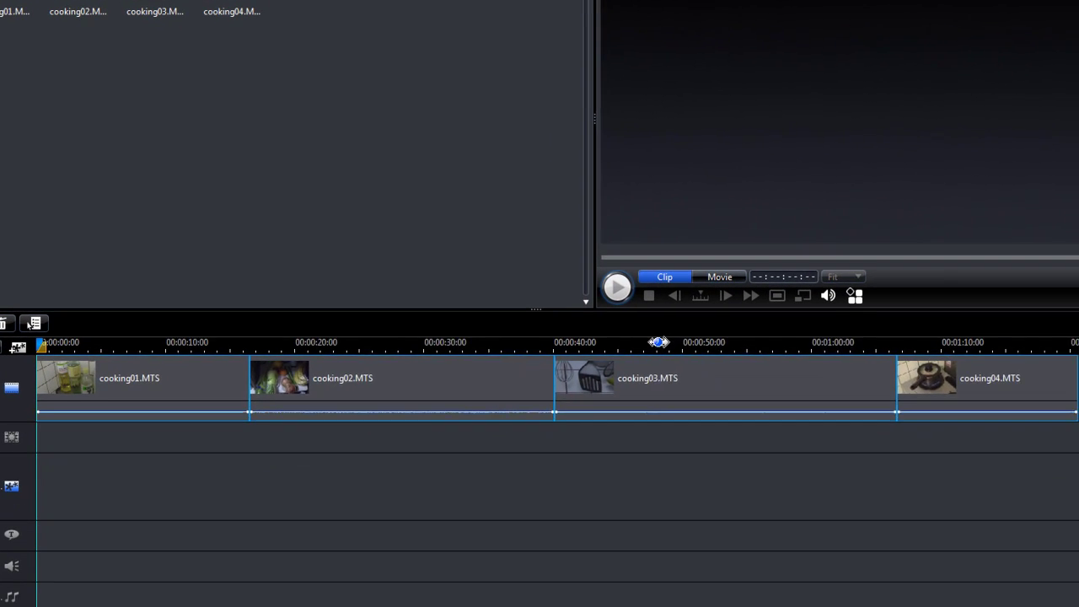
pyautogui.moveTo(654, 341)
pyautogui.mouseDown()
pyautogui.moveTo(429, 342)
pyautogui.moveTo(648, 344)
pyautogui.mouseUp()
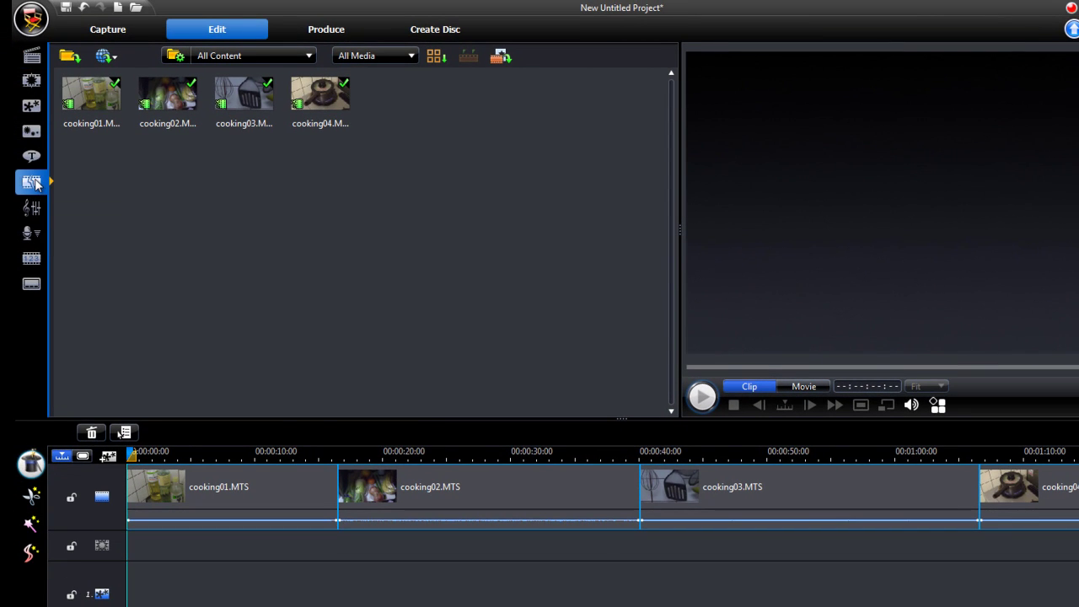
# Open the Transition Room and filter the transitions library to the 2D (33) category.
pyautogui.click(32, 182)
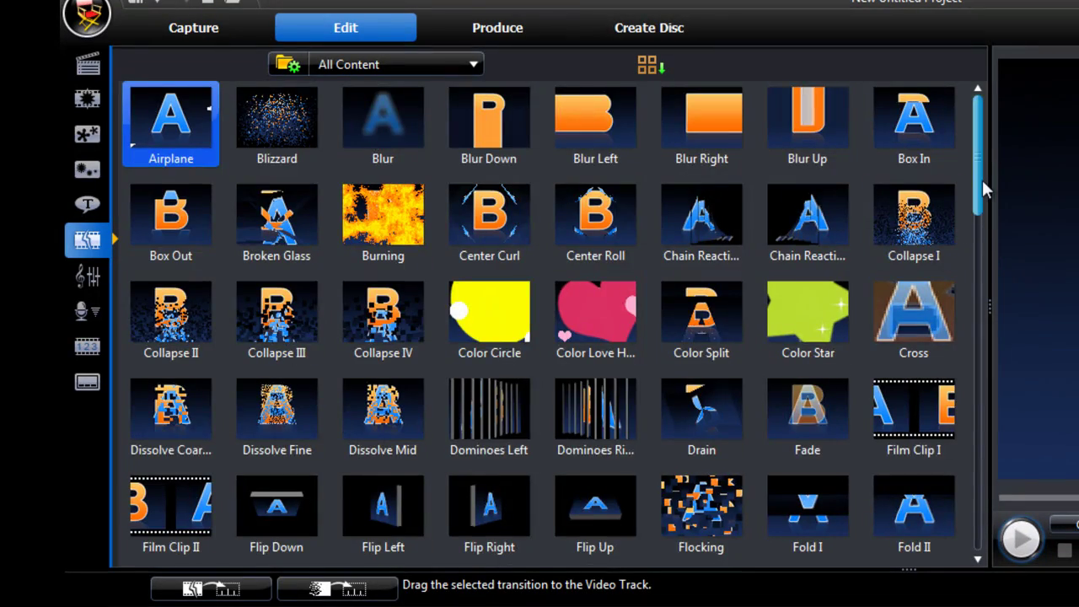
pyautogui.moveTo(983, 180); pyautogui.dragTo(982, 464)
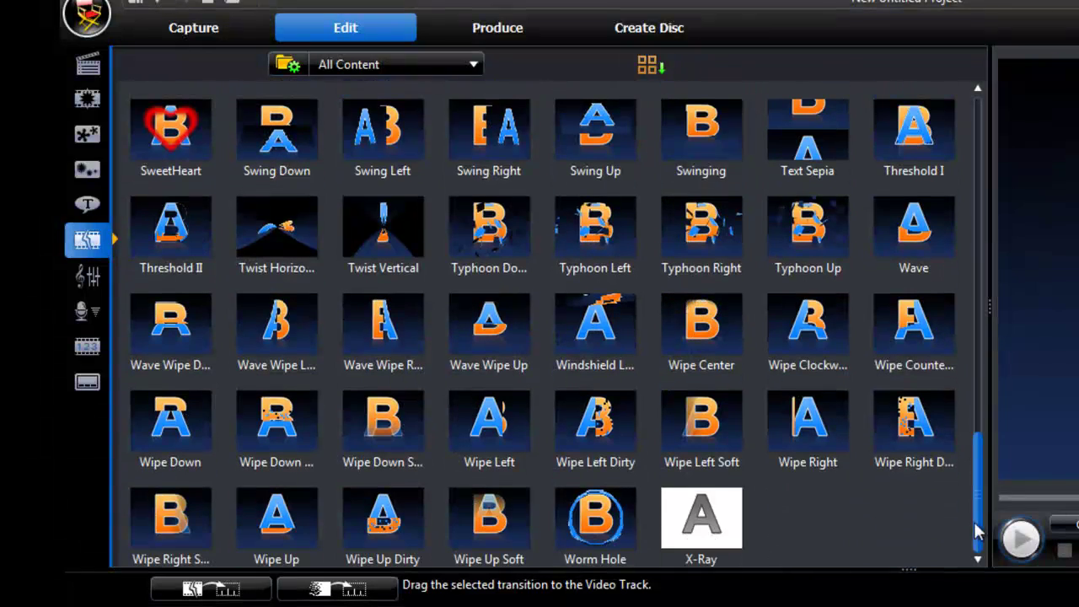
pyautogui.click(474, 65)
pyautogui.click(288, 63)
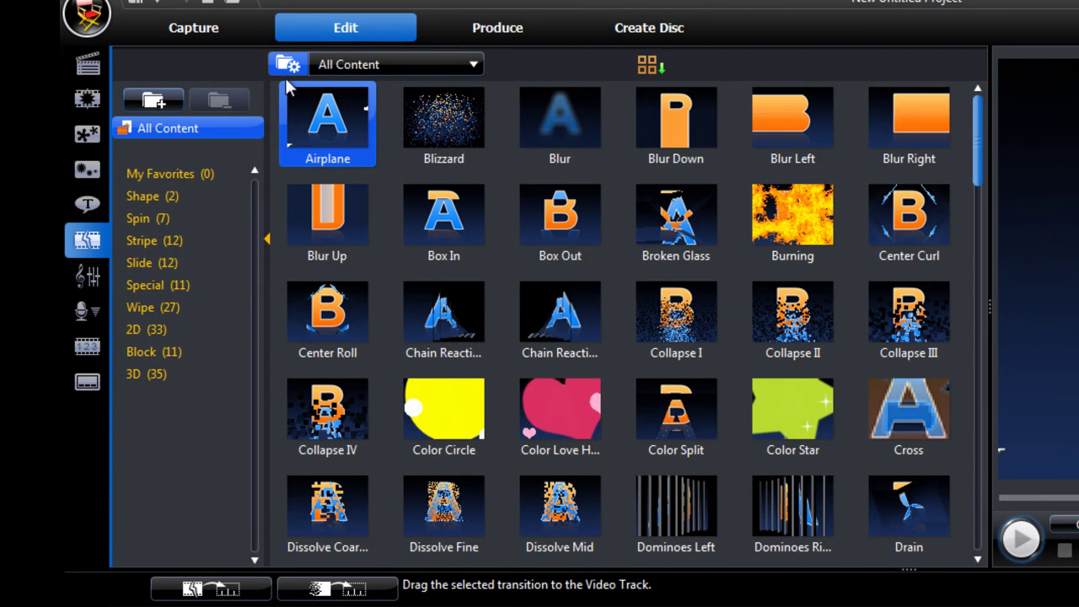
pyautogui.click(152, 262)
pyautogui.click(172, 287)
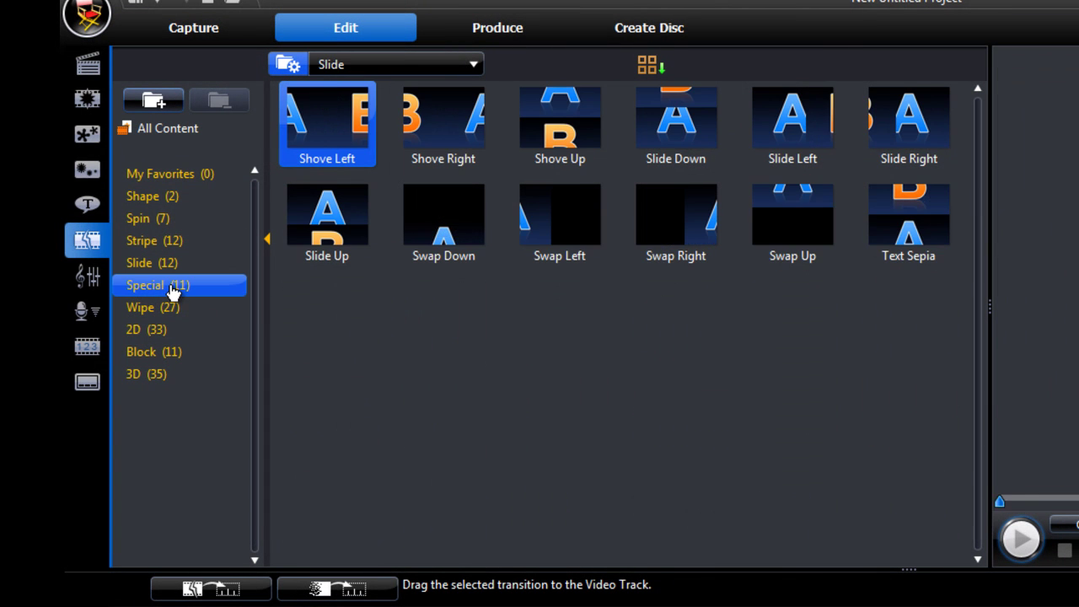
pyautogui.click(133, 331)
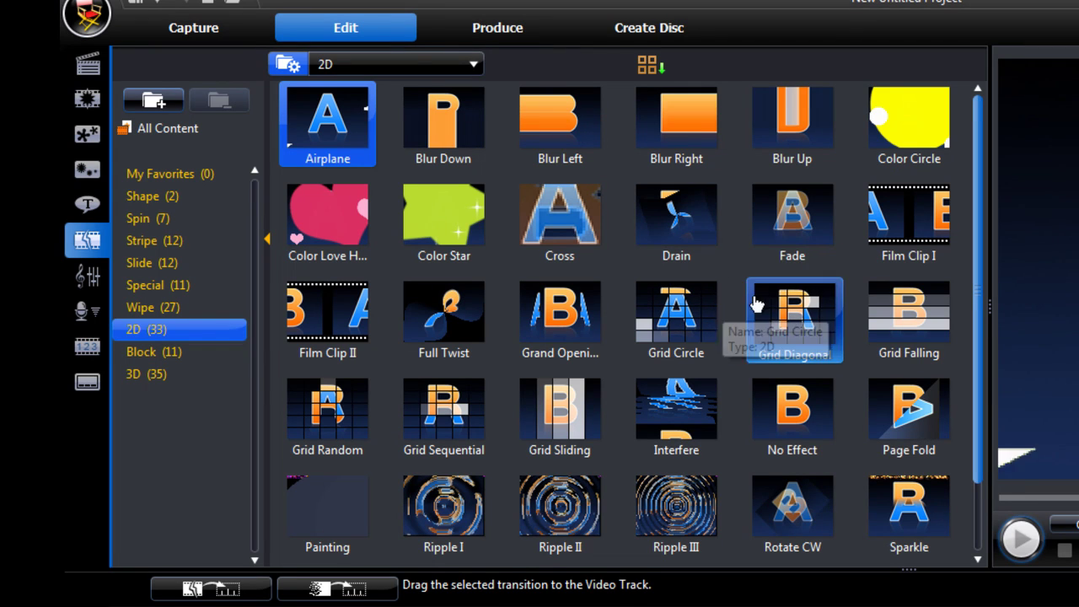
# Add Fade transitions at the start of cooking01 and after the end of cooking04.
pyautogui.click(786, 226)
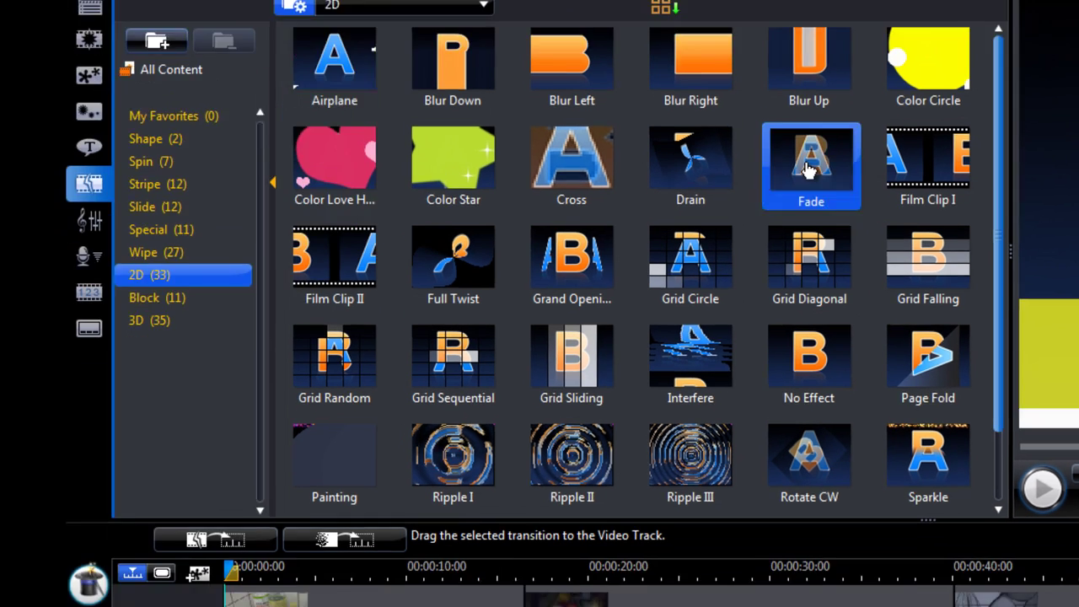
pyautogui.moveTo(808, 170); pyautogui.dragTo(291, 228)
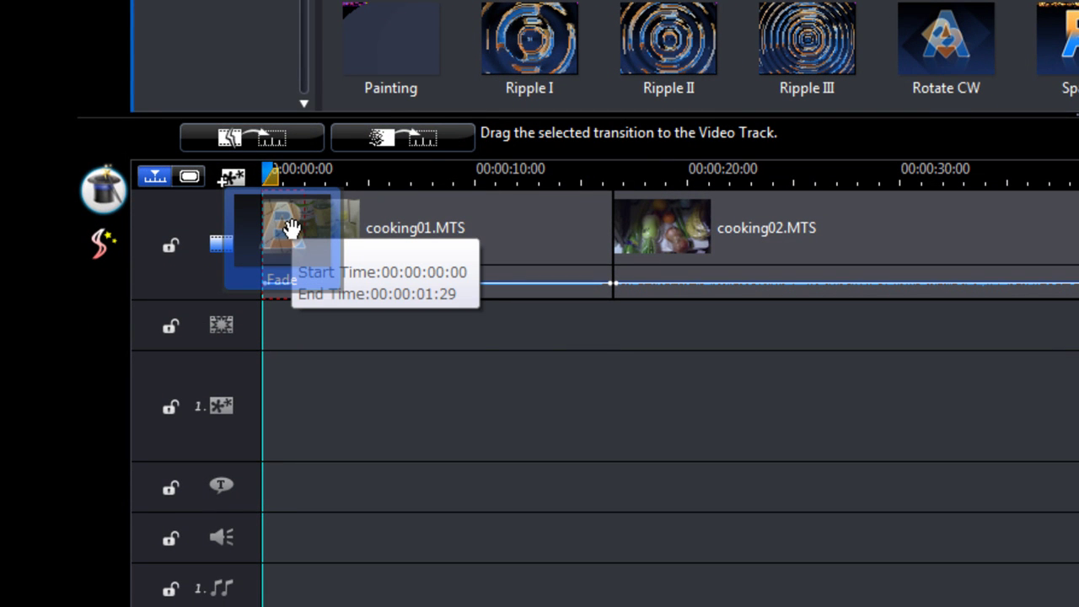
pyautogui.moveTo(291, 228); pyautogui.dragTo(289, 232)
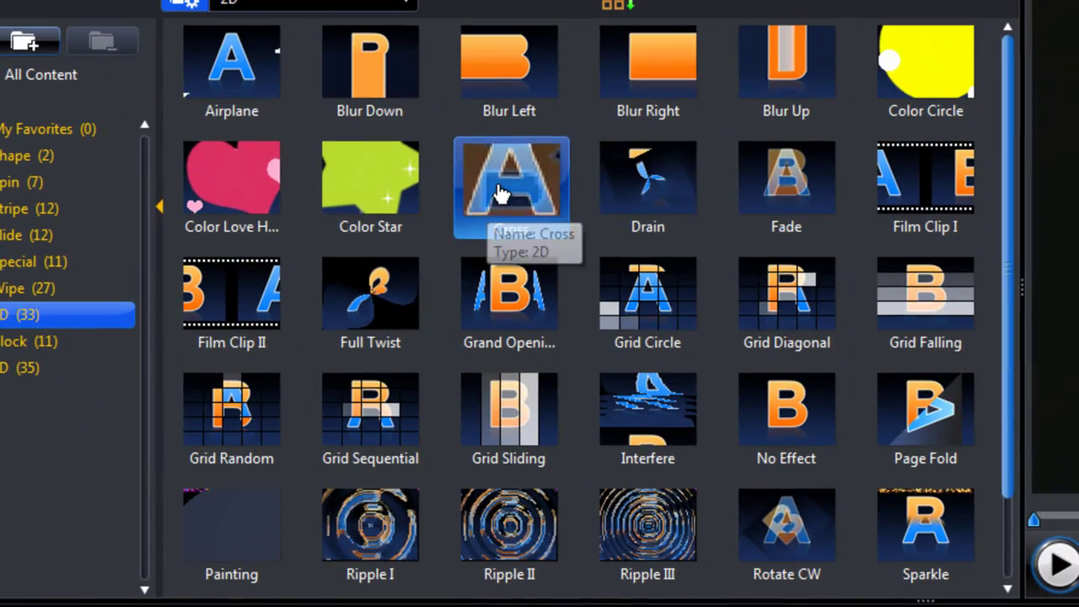
pyautogui.moveTo(894, 4); pyautogui.dragTo(1078, 473)
pyautogui.moveTo(984, 368); pyautogui.dragTo(1075, 399)
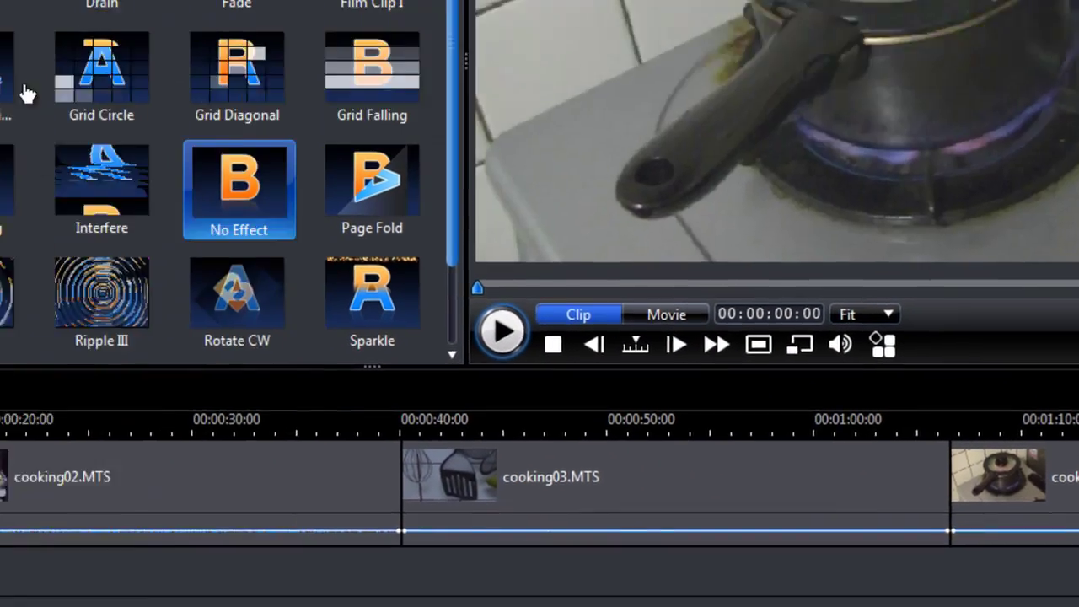
# Place Swap Left from the Slide category between cooking01 and cooking02.
pyautogui.click(539, 319)
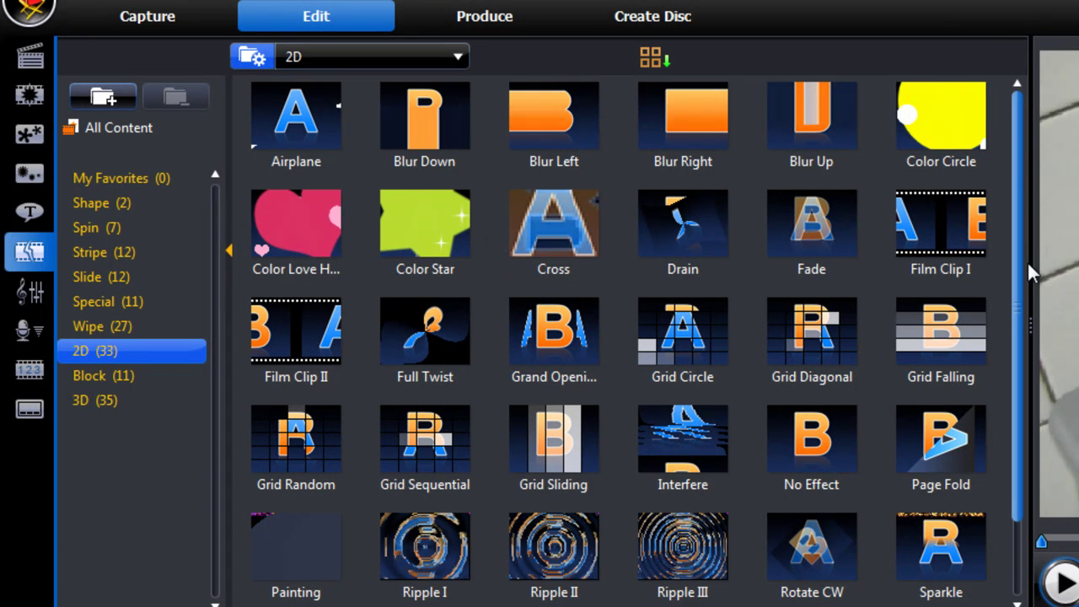
pyautogui.moveTo(1020, 263); pyautogui.dragTo(1022, 355)
pyautogui.scroll(2, 759, 295)
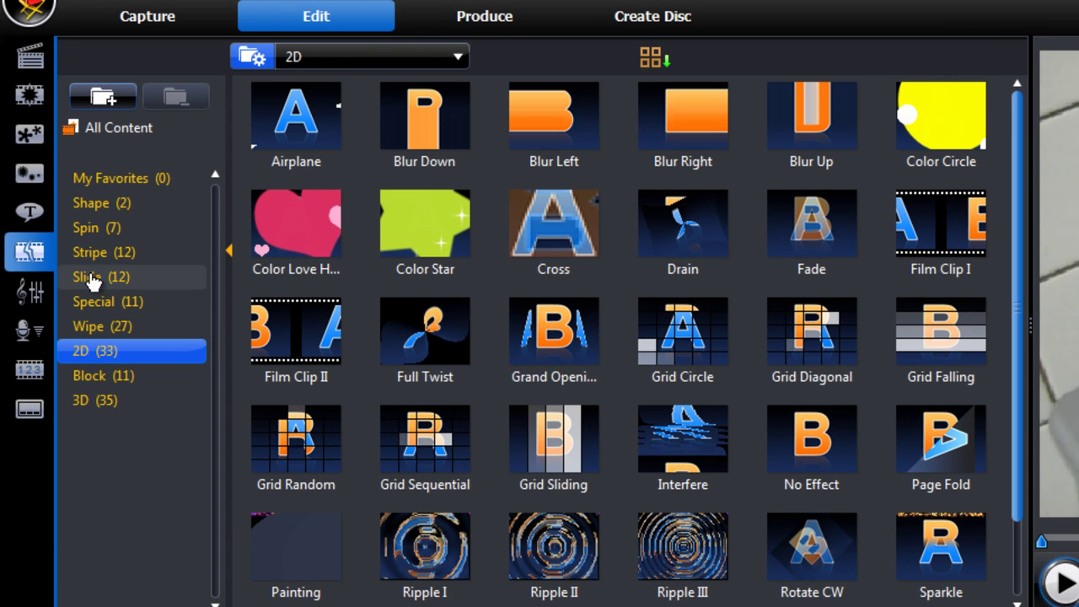
pyautogui.click(94, 277)
pyautogui.moveTo(544, 253); pyautogui.dragTo(240, 310)
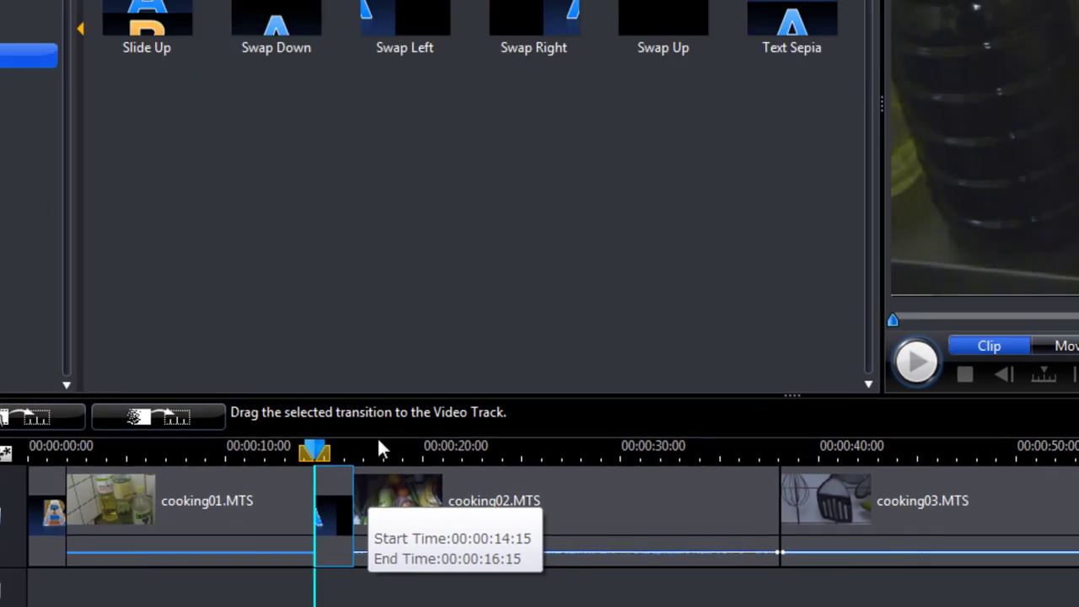
# Place Shutter Up between cooking02 and cooking03 and Pinwheel between cooking03 and cooking04.
pyautogui.click(125, 217)
pyautogui.moveTo(710, 94); pyautogui.dragTo(342, 346)
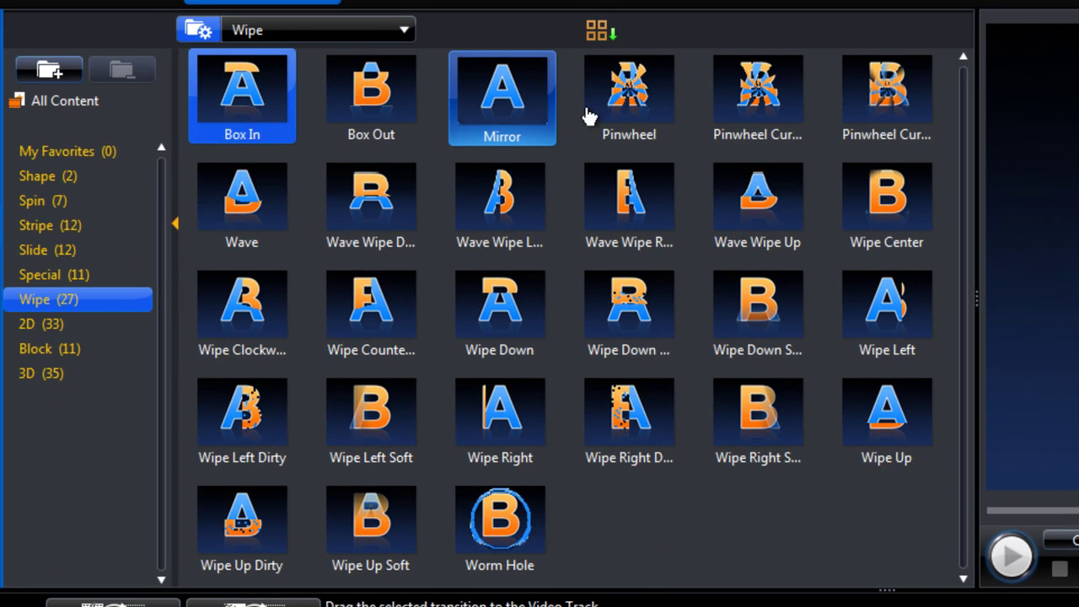
pyautogui.moveTo(588, 116); pyautogui.dragTo(570, 315)
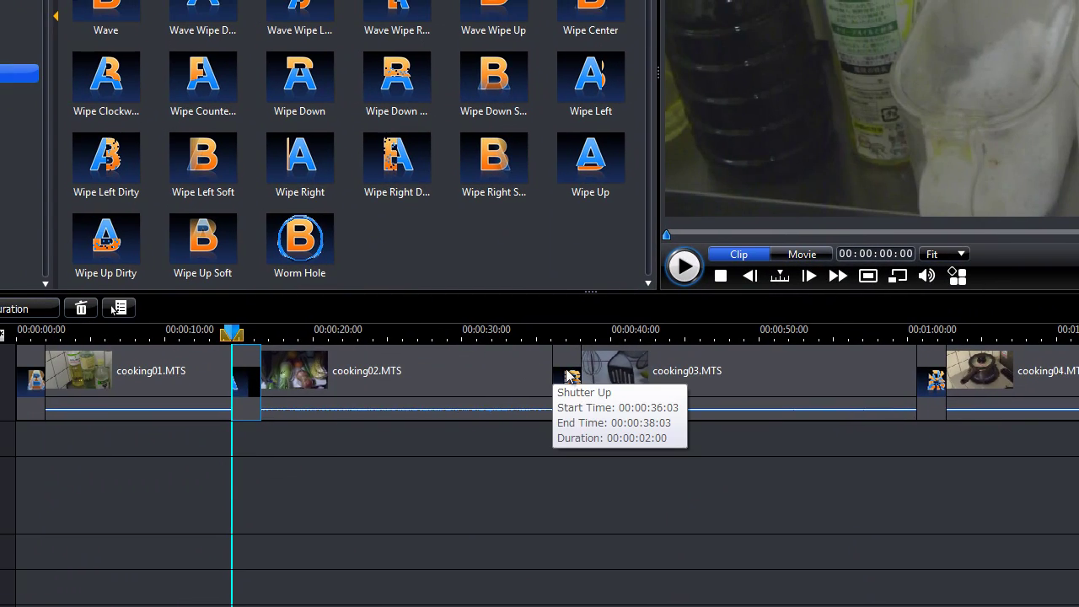
pyautogui.click(347, 331)
pyautogui.click(923, 361)
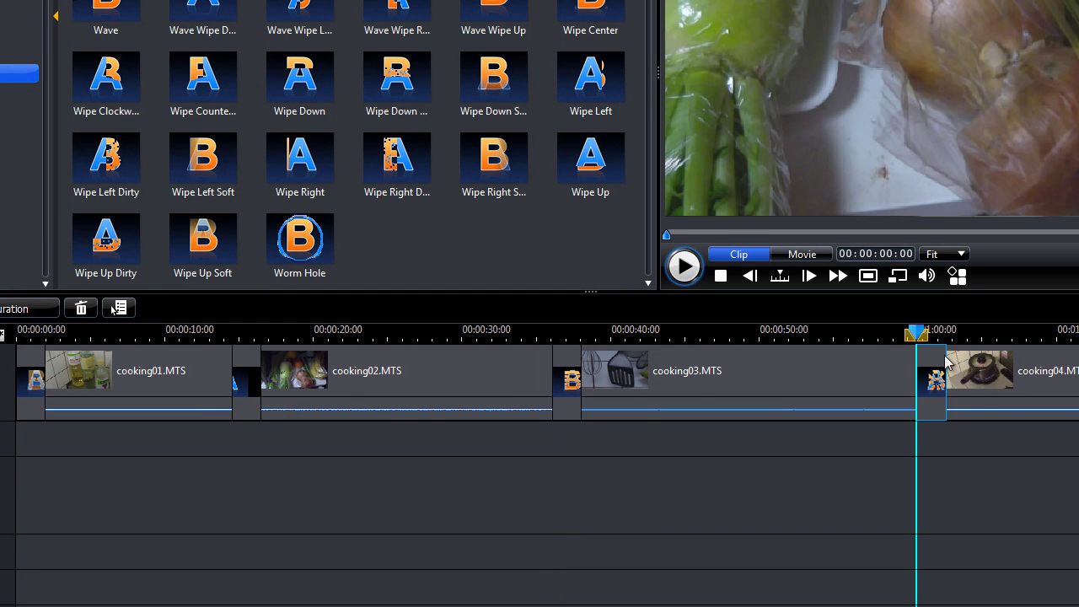
pyautogui.click(566, 364)
# Give the Shutter Up transition between cooking02 and cooking03 a duration of 00:00:02:00.
pyautogui.rightClick(571, 364)
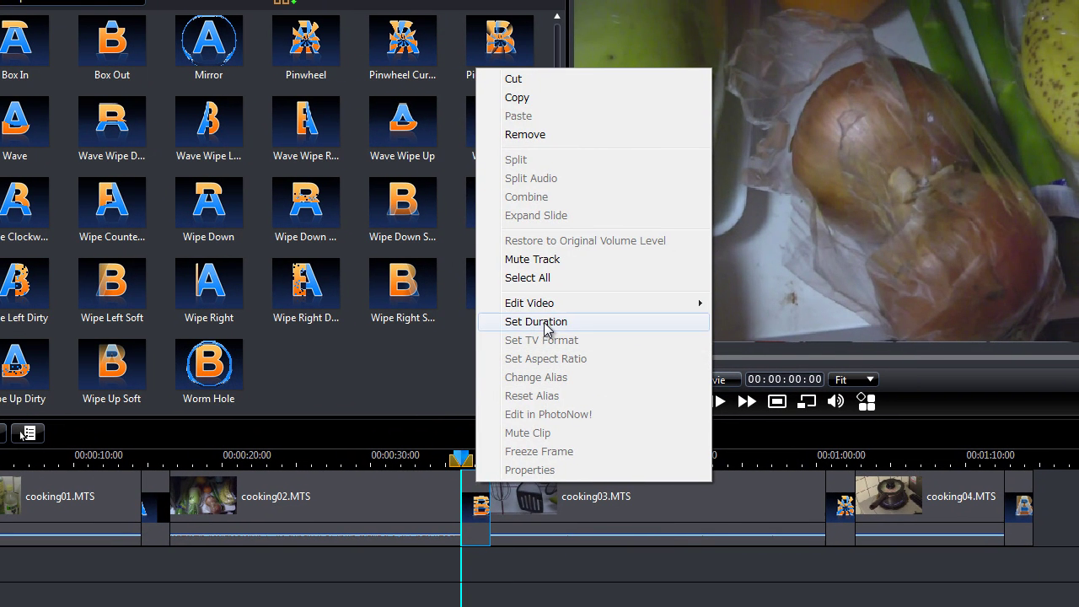
pyautogui.rightClick(471, 491)
pyautogui.rightClick(470, 491)
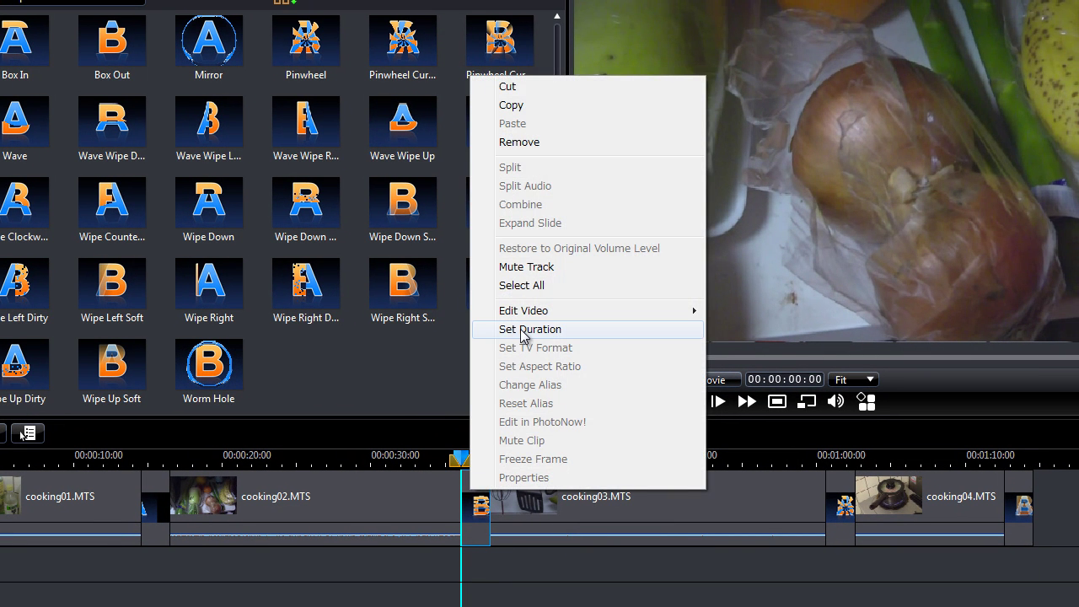
pyautogui.click(523, 329)
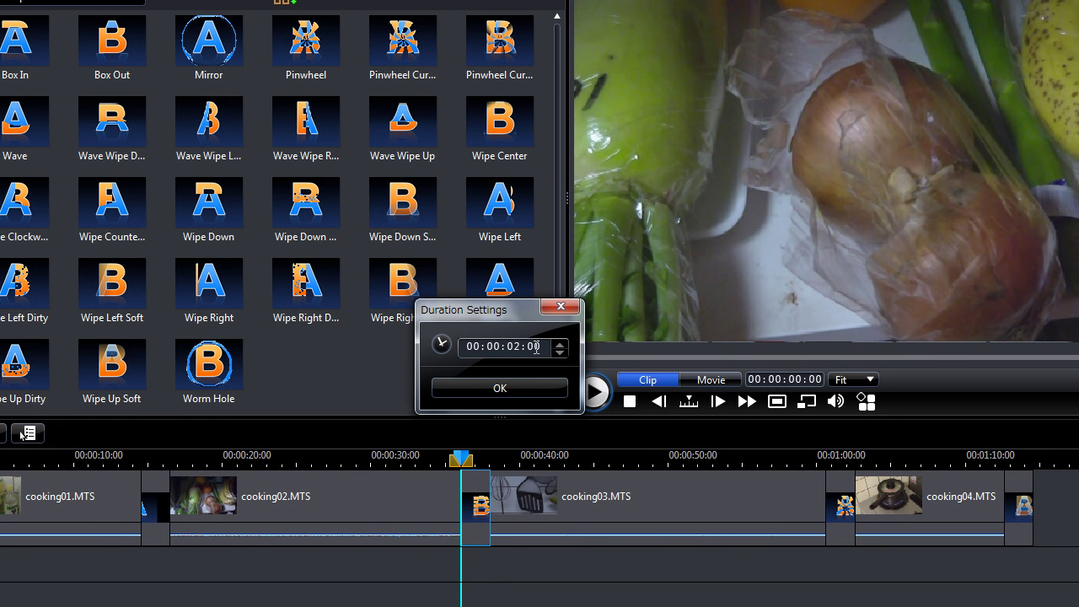
pyautogui.click(560, 309)
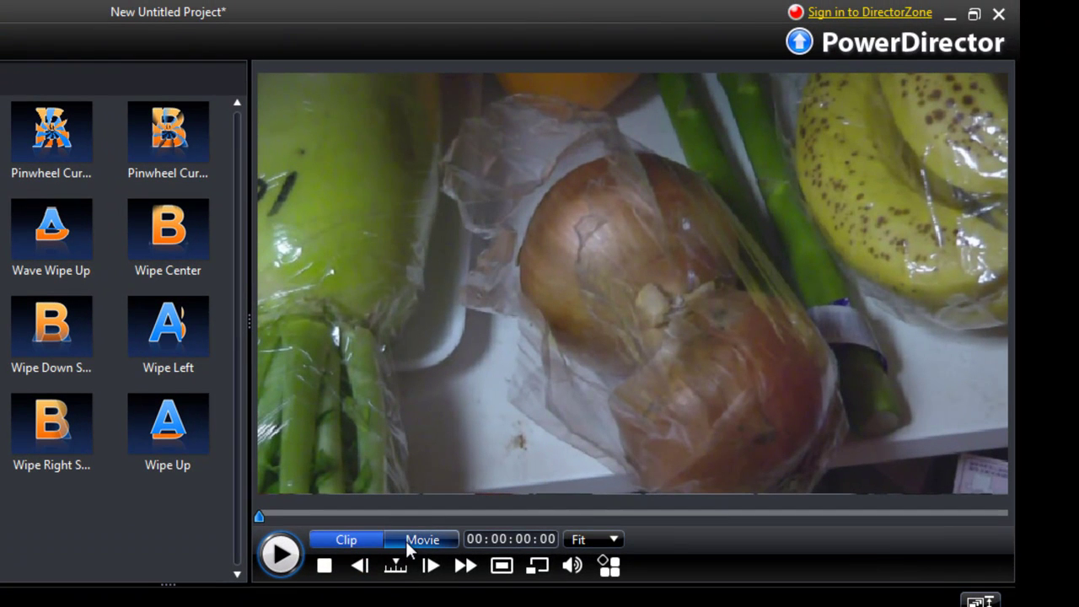
# Switch the preview to Movie mode and play through the first transition from about 35 seconds.
pyautogui.click(407, 542)
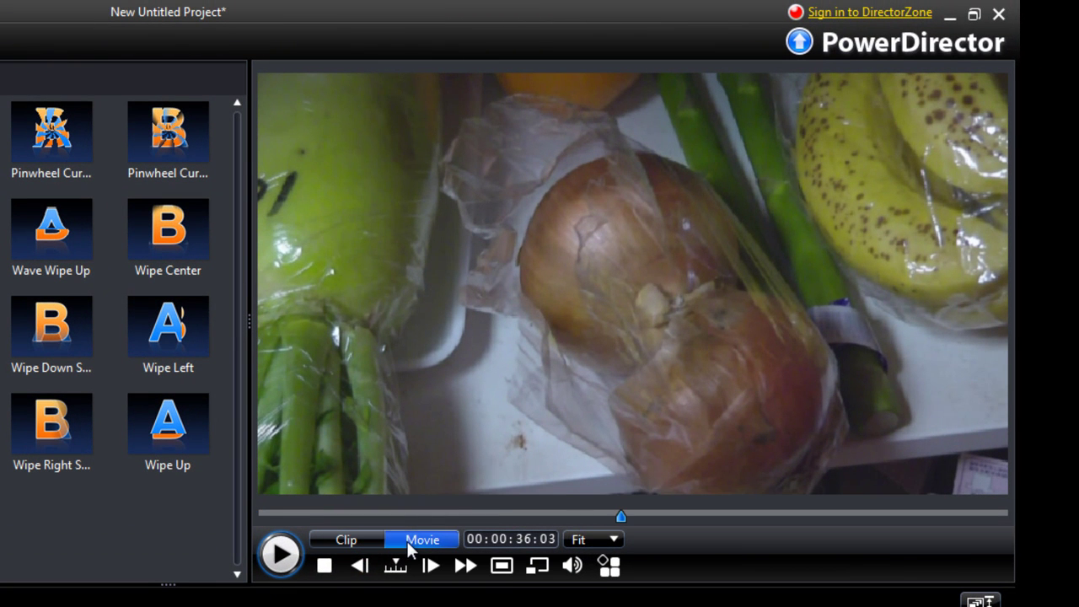
pyautogui.moveTo(613, 520); pyautogui.dragTo(616, 522)
pyautogui.click(281, 557)
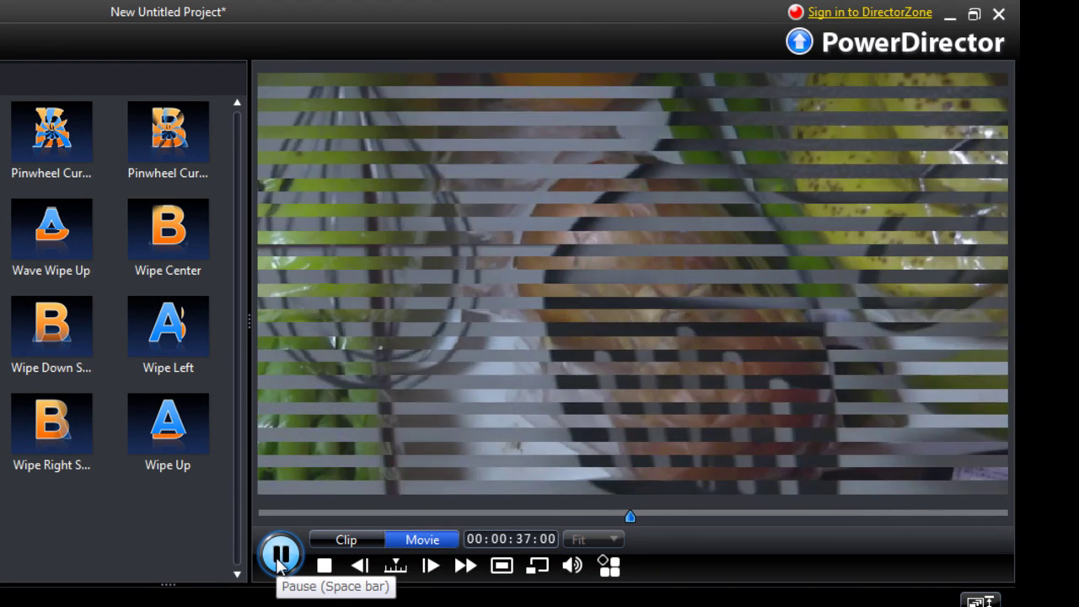
pyautogui.click(281, 556)
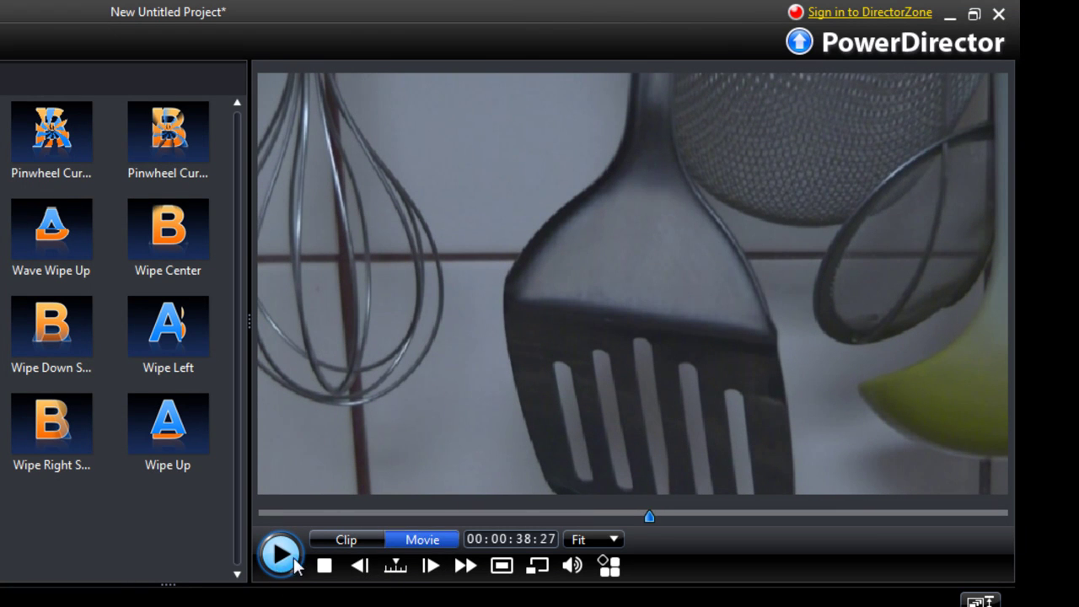
# Play through the Pinwheel transition, then replay the movie from about 13 to 21 seconds.
pyautogui.moveTo(649, 516); pyautogui.dragTo(859, 516)
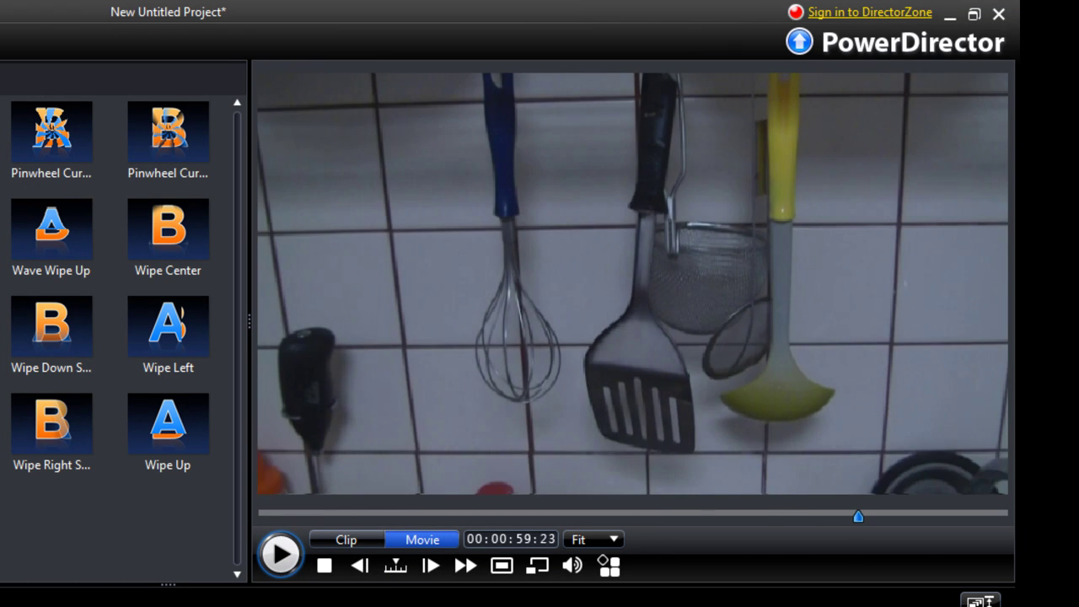
pyautogui.click(283, 567)
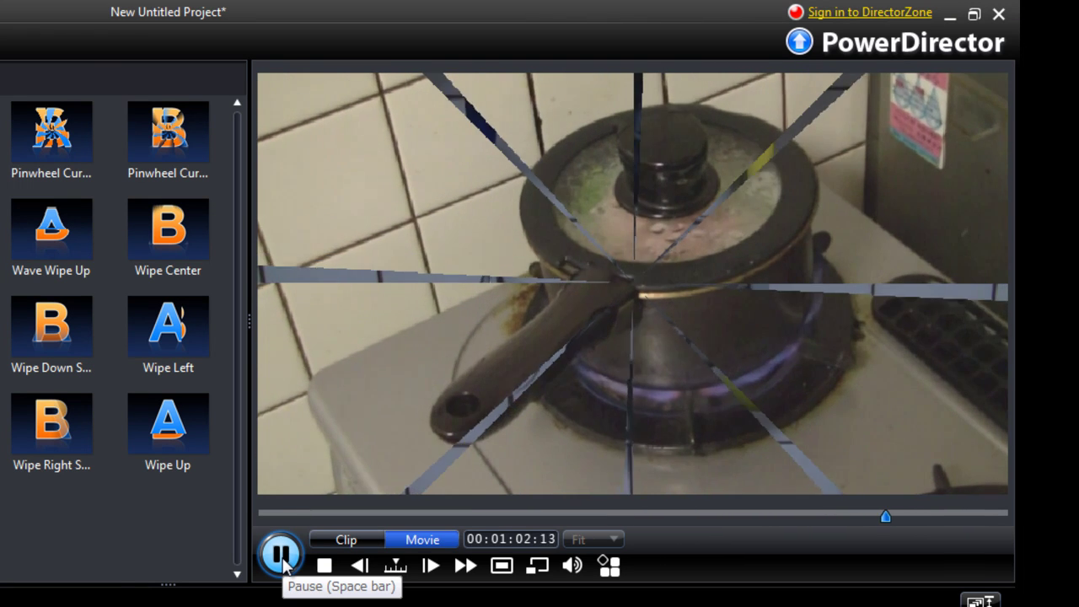
pyautogui.click(284, 567)
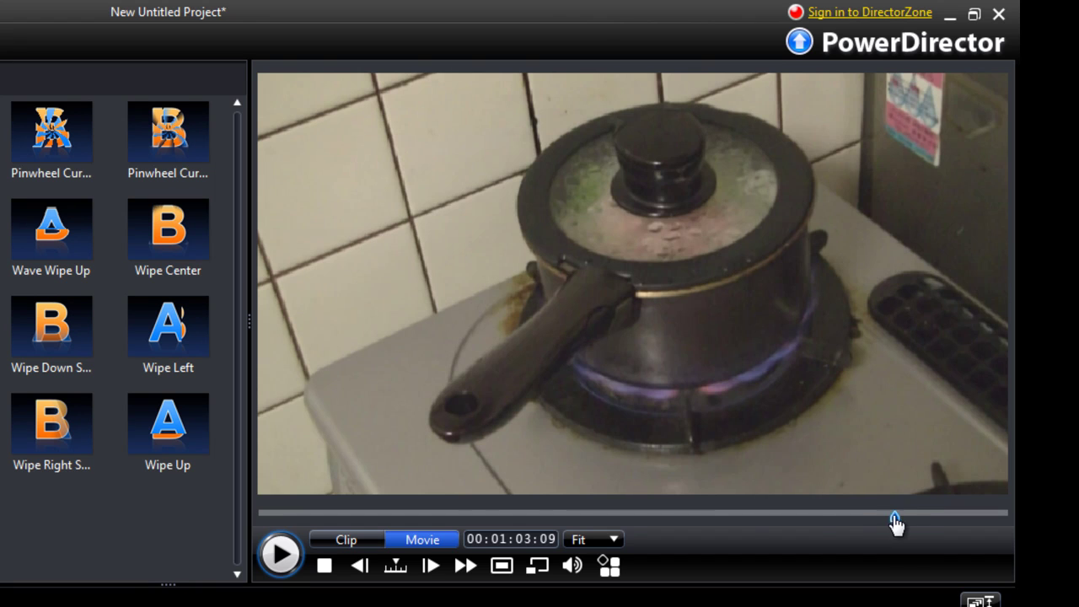
pyautogui.moveTo(385, 542); pyautogui.dragTo(397, 540)
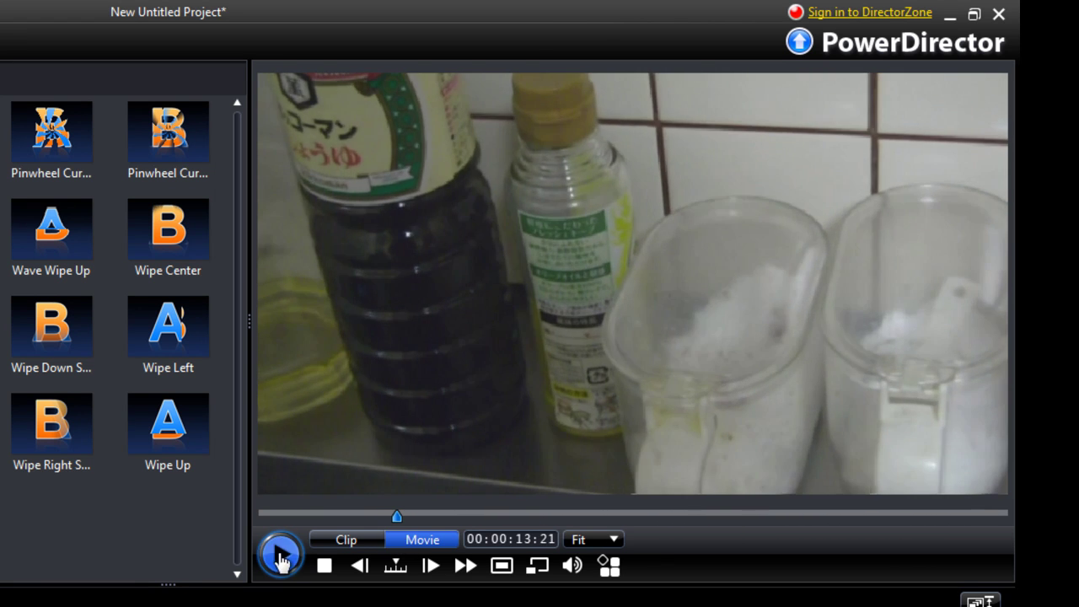
pyautogui.click(281, 558)
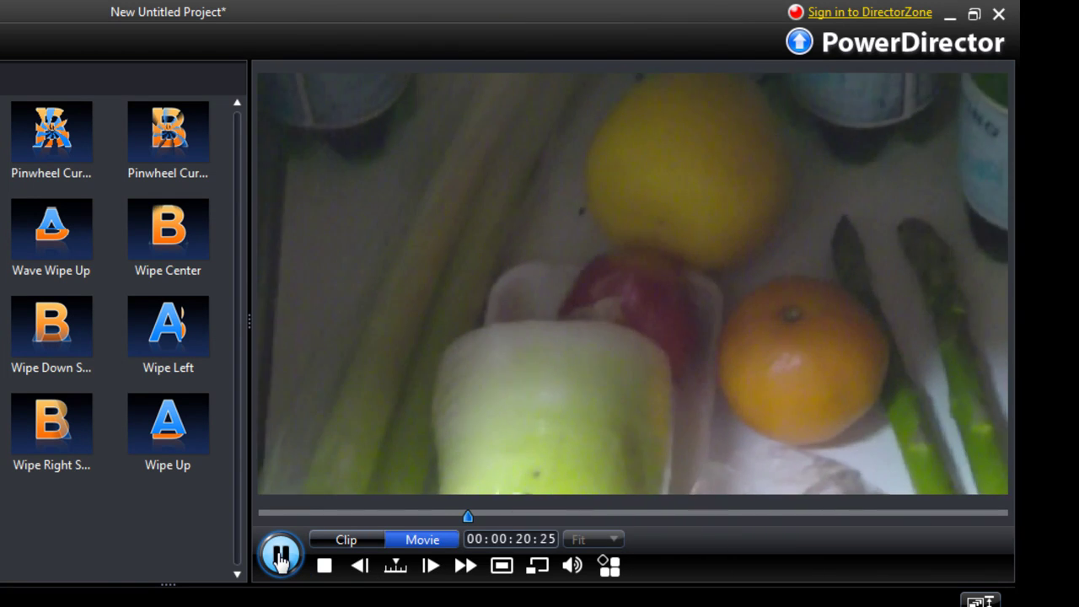
pyautogui.click(281, 558)
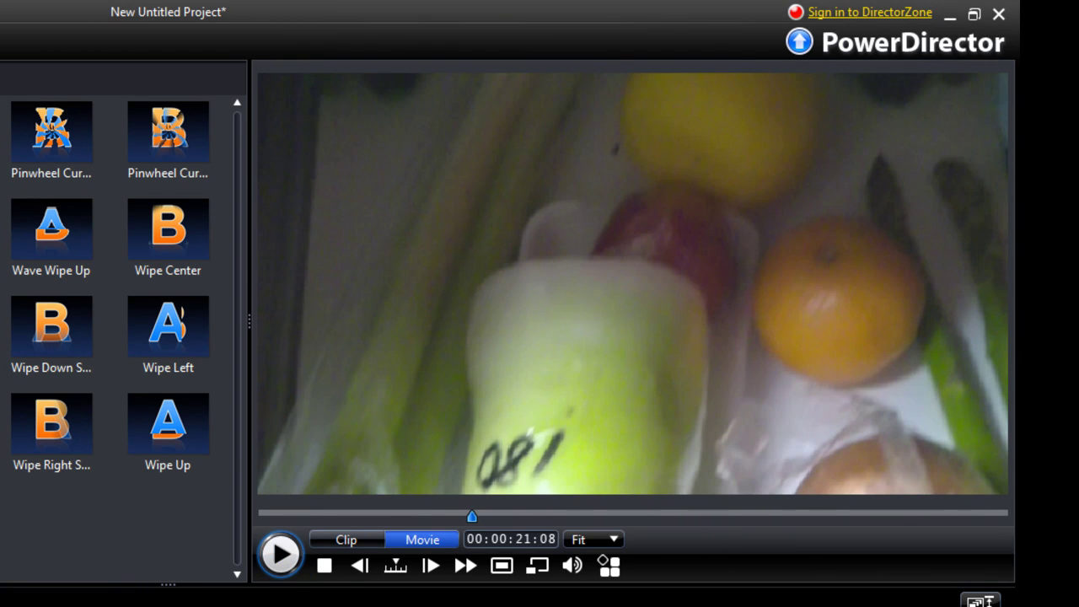